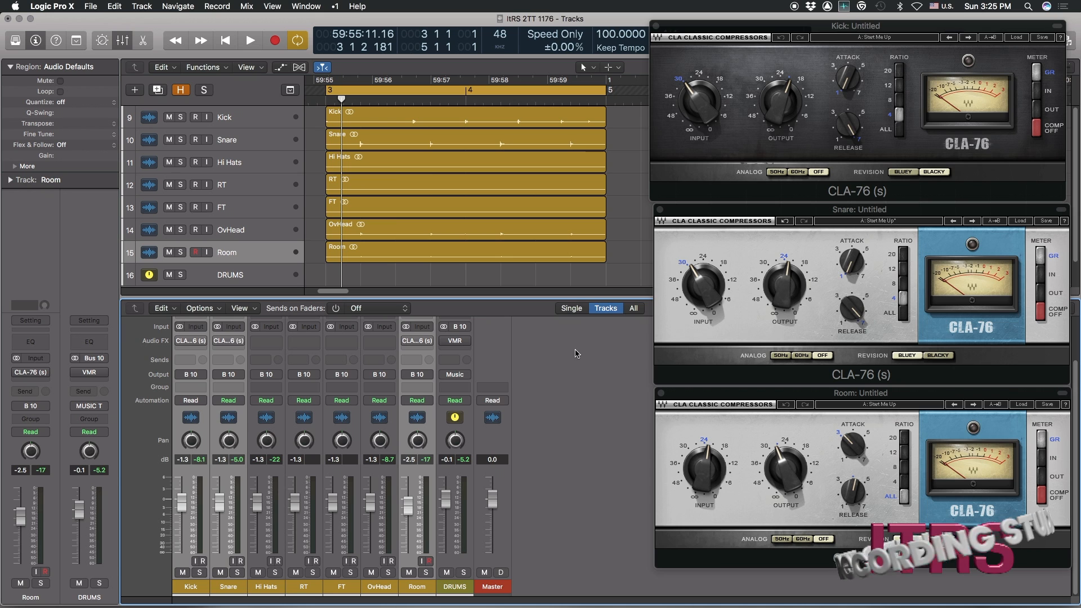
# Solo the Snare track, play it with its CLA-76 compressor bypassed and engaged, and close its plug-in window
pyautogui.click(575, 354)
pyautogui.click(868, 306)
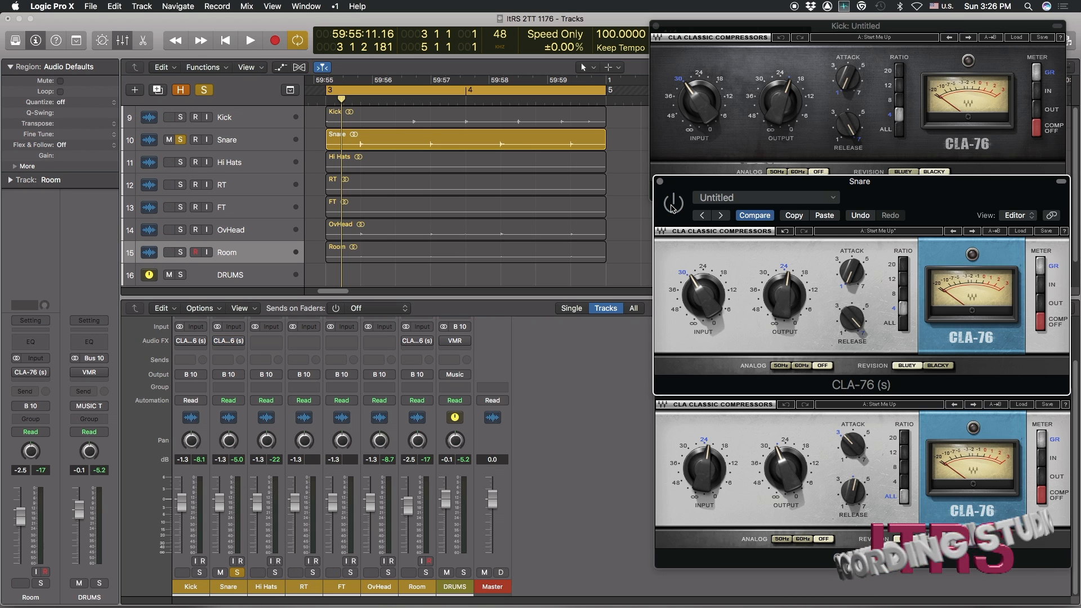
pyautogui.press('space')
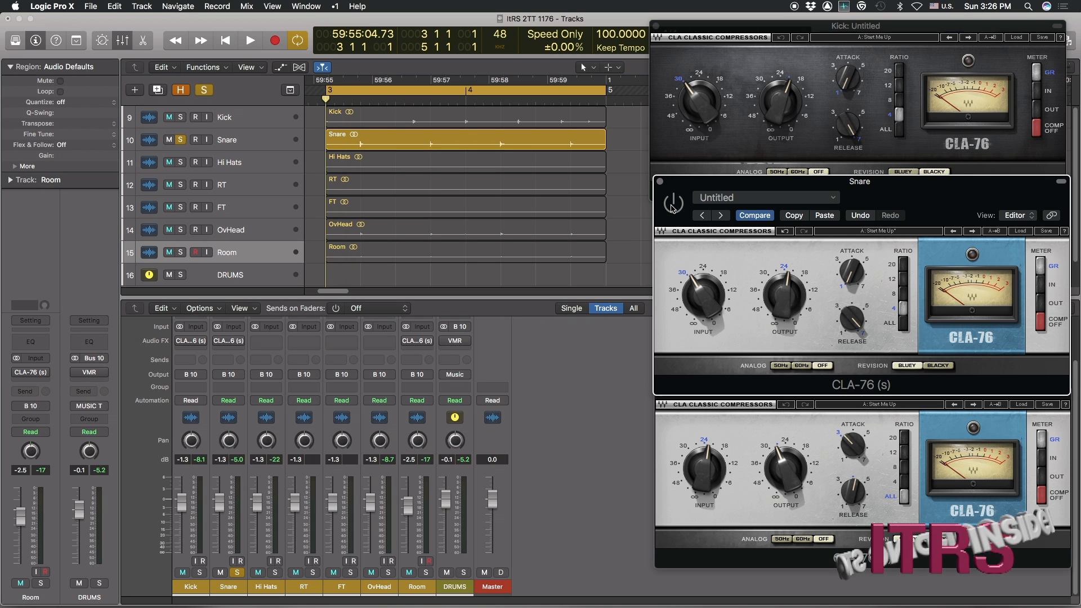
pyautogui.press('space')
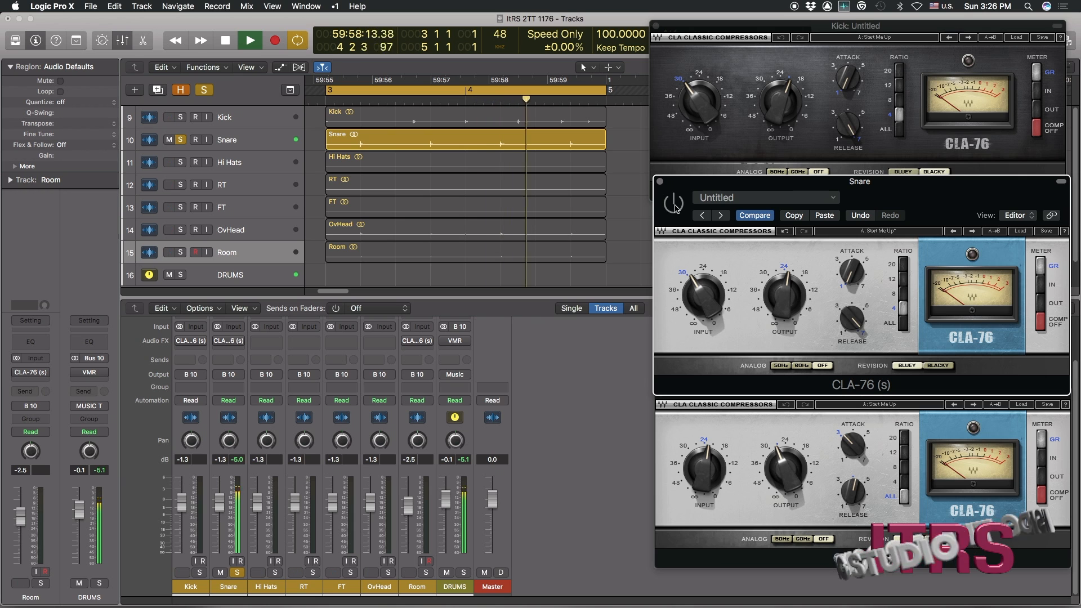
pyautogui.press('space')
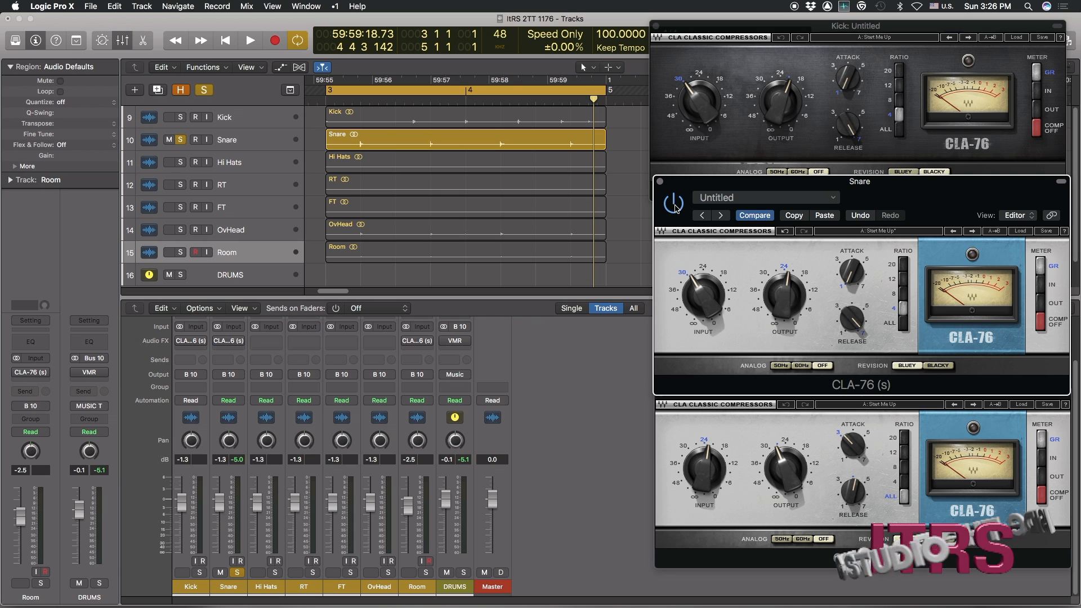
pyautogui.press('space')
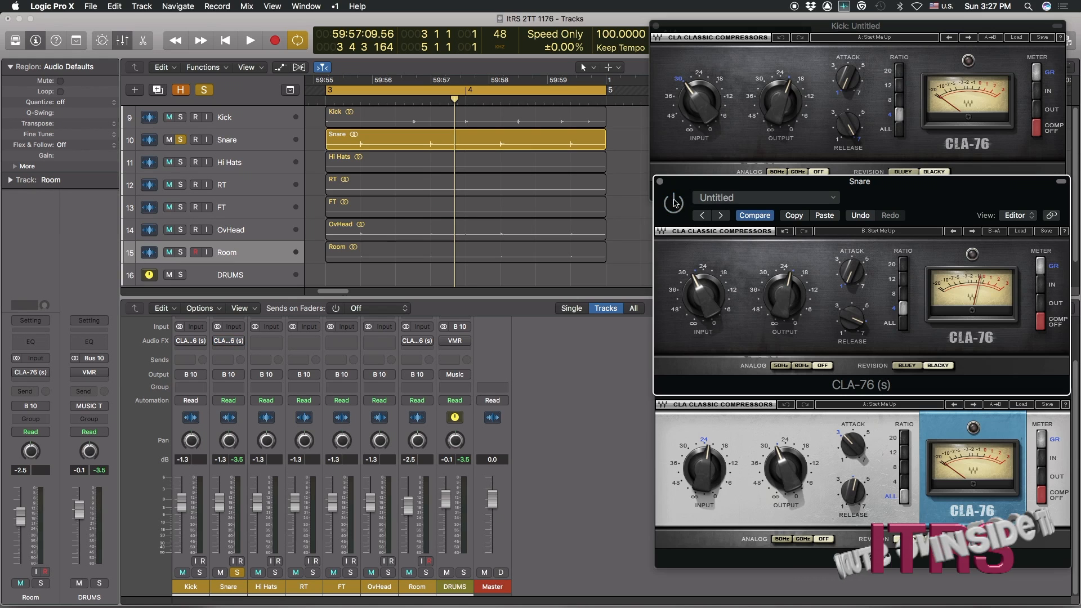
pyautogui.click(661, 181)
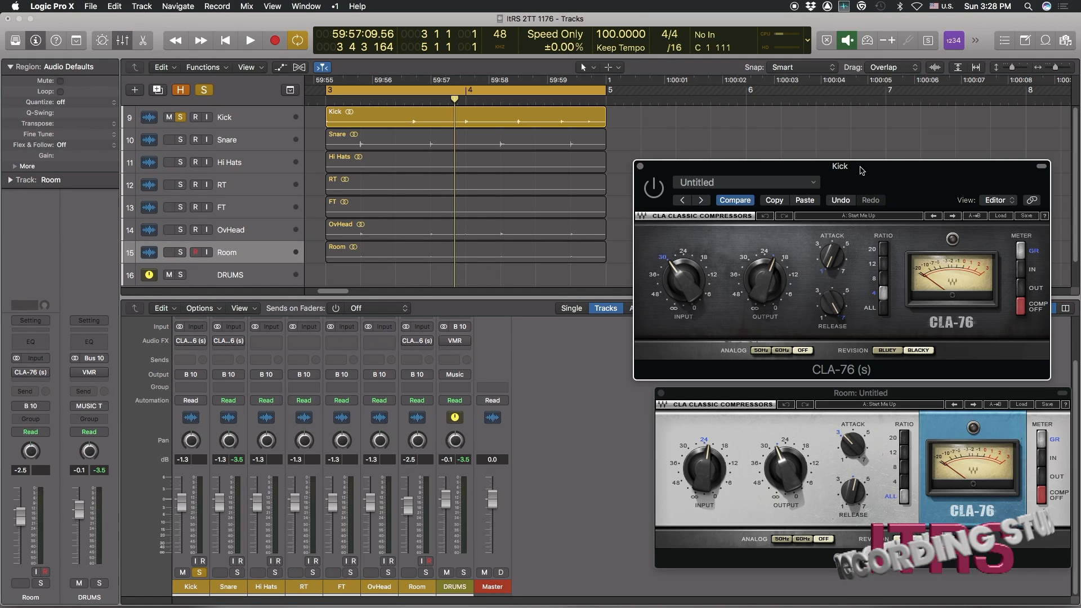
# Play the soloed Kick track from the start of the cycle range with its CLA-76 compressor bypassed
pyautogui.press('Return')
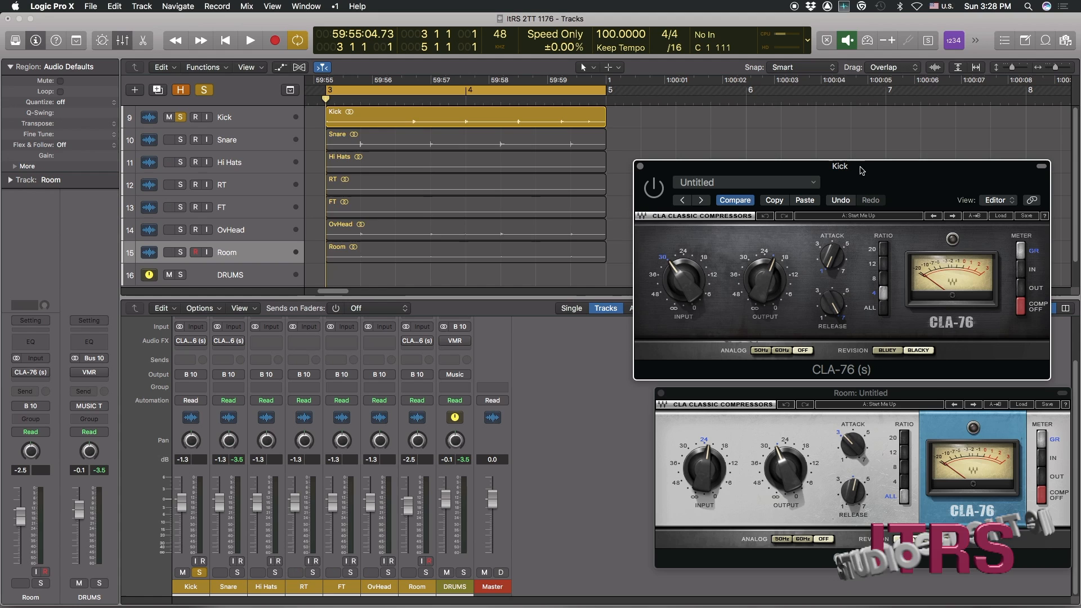
pyautogui.press('space')
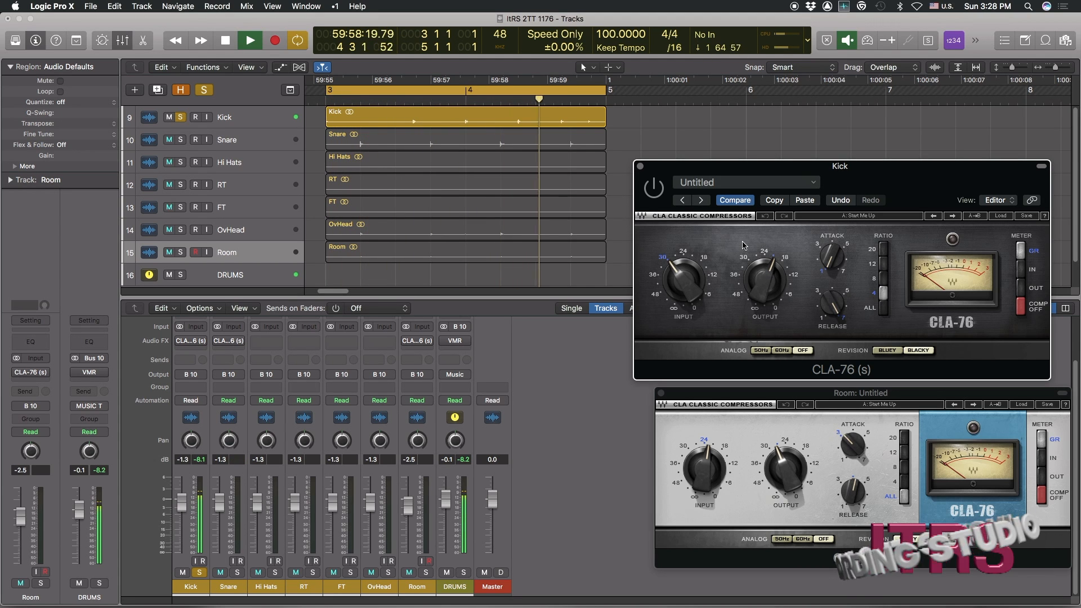
pyautogui.press('space')
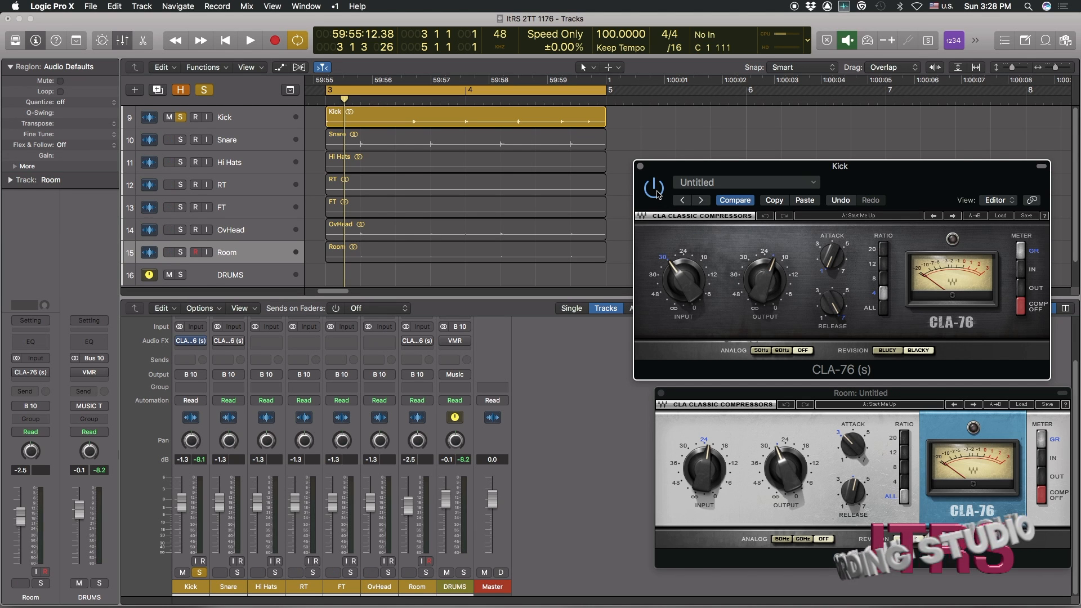
# Replay the Kick track with its CLA-76 engaged, bypass the compressor again and close its plug-in window
pyautogui.press('space')
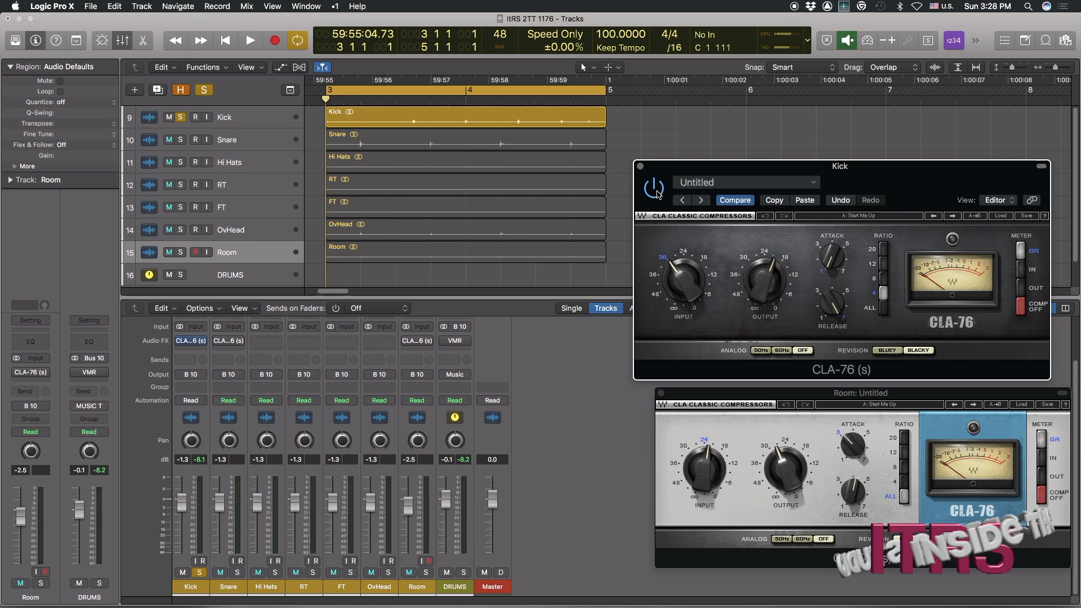
pyautogui.press('space')
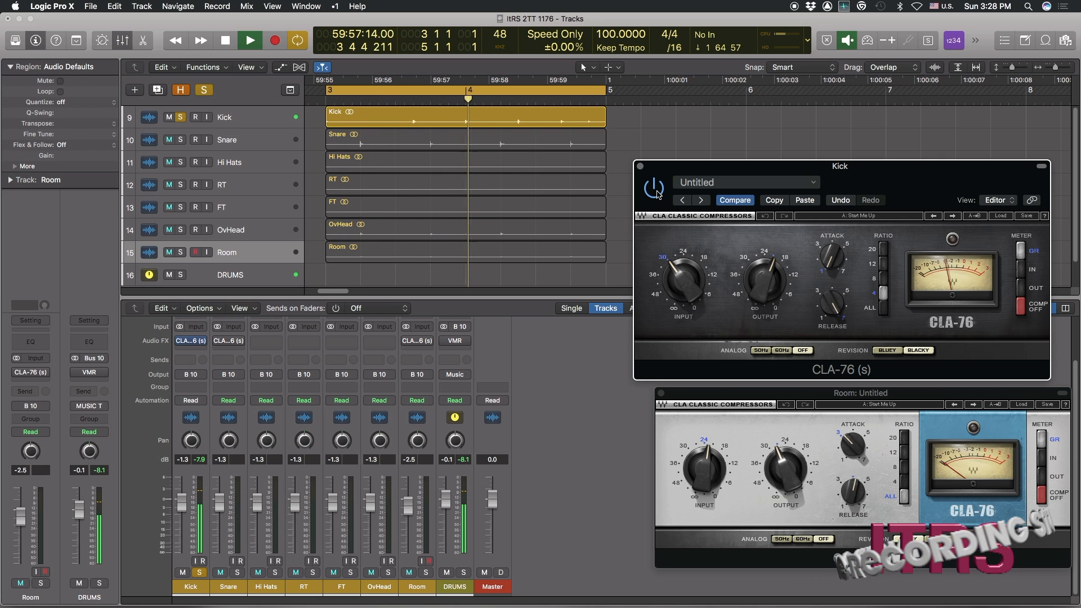
pyautogui.press('space')
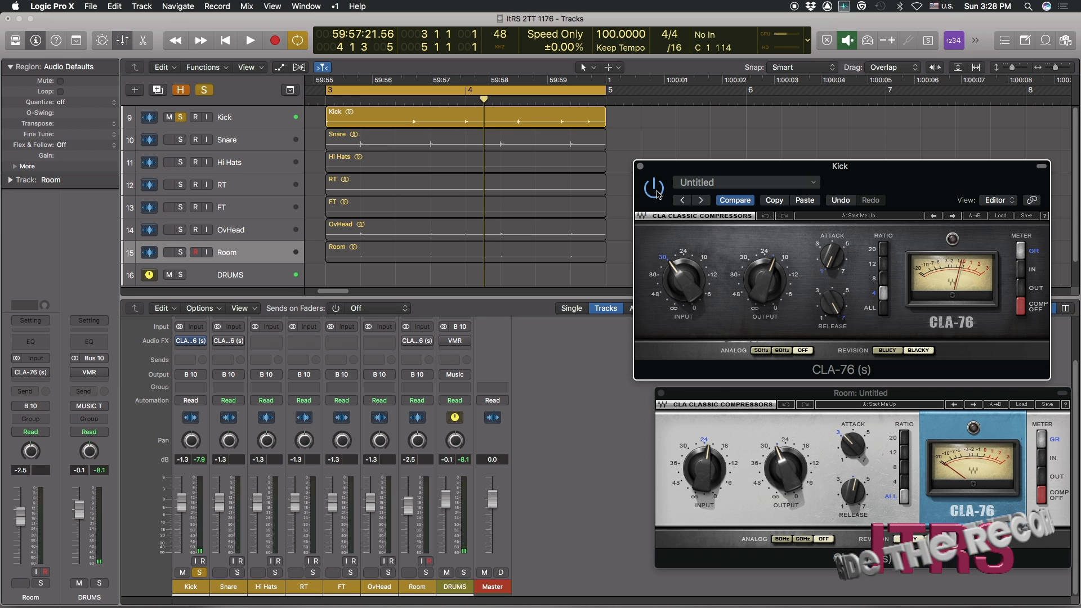
pyautogui.click(656, 191)
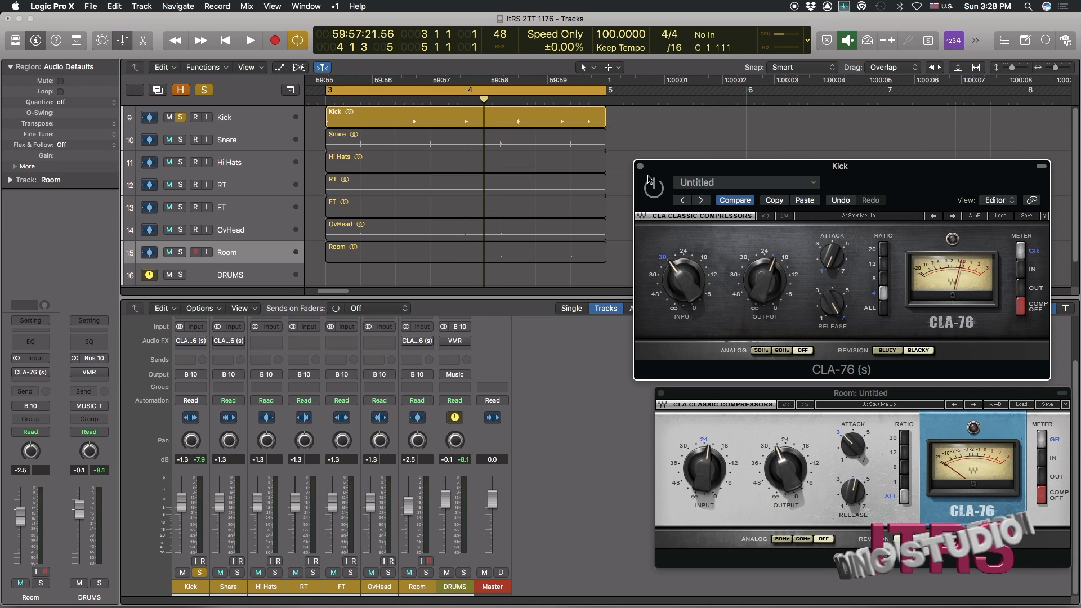
pyautogui.click(641, 168)
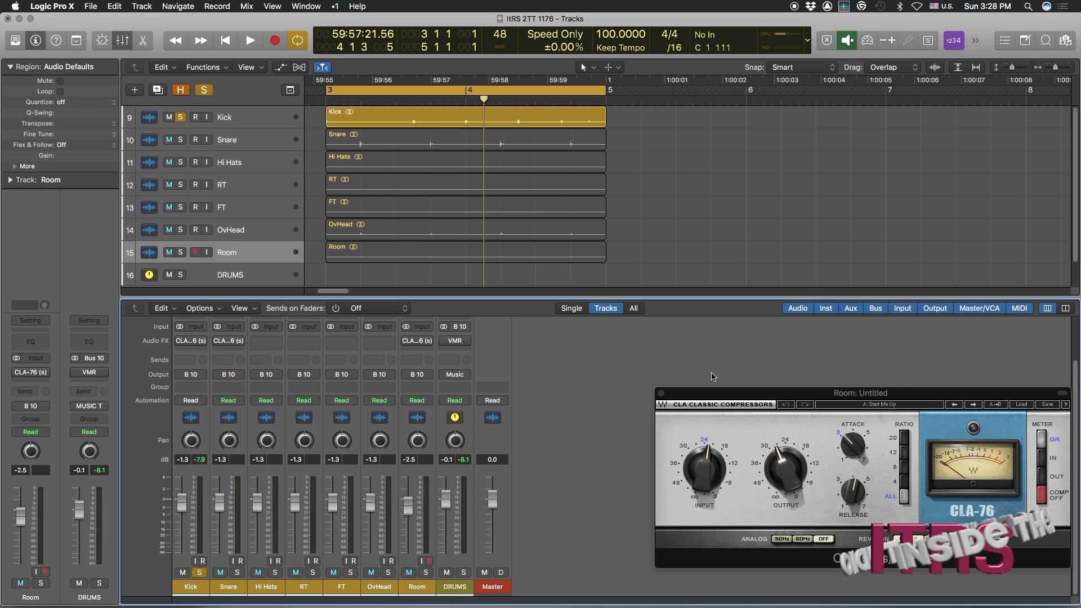
# Show the full header of the Room track's CLA-76 window, reposition the window closer to the channel strips, and solo Room
pyautogui.click(1061, 395)
pyautogui.moveTo(1020, 393); pyautogui.dragTo(960, 331)
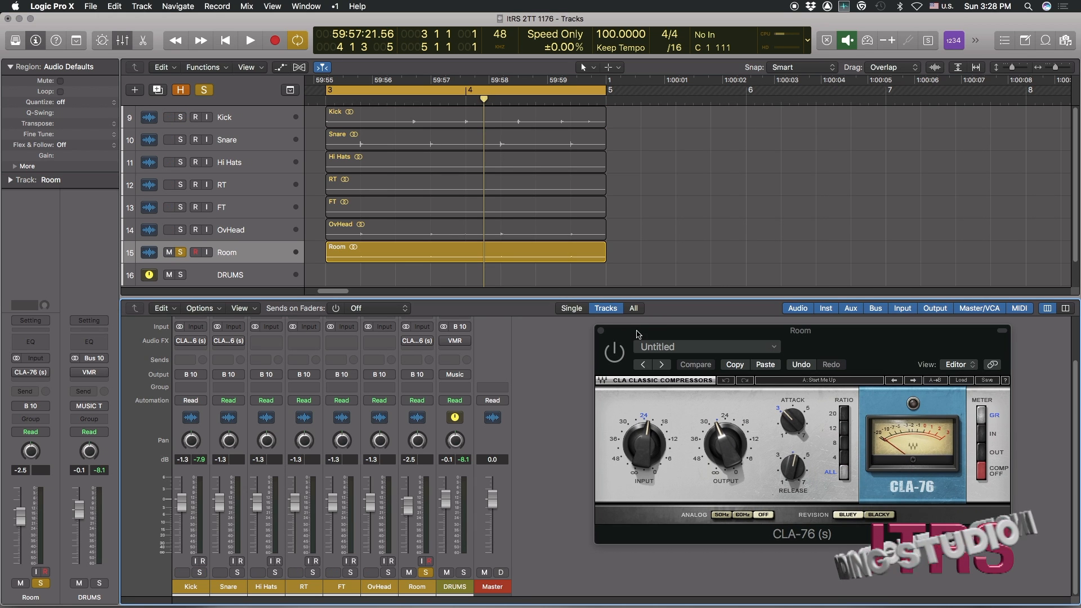
pyautogui.click(637, 332)
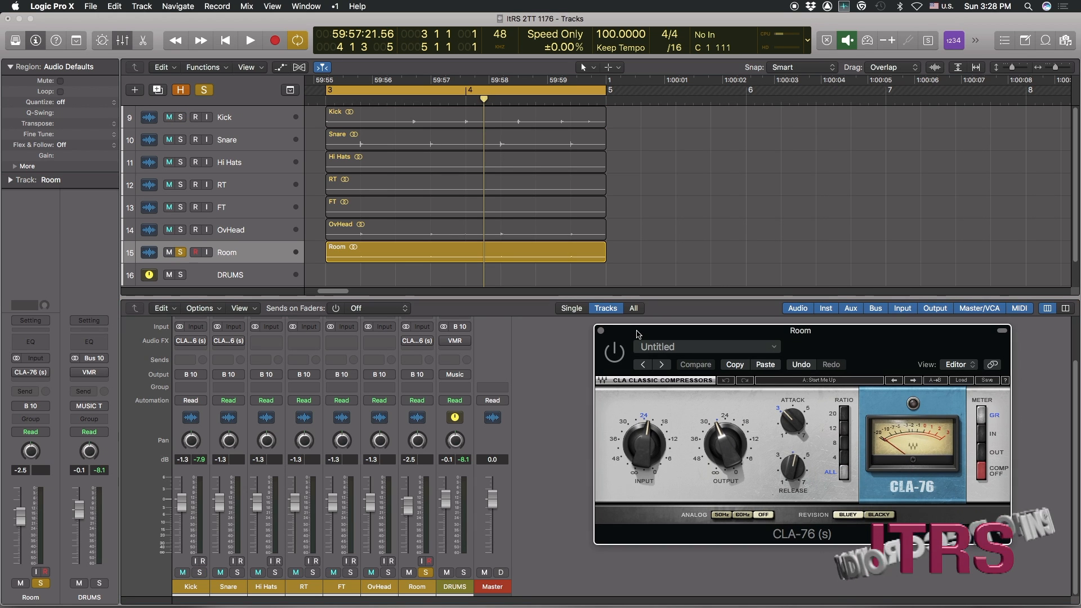
# Play the soloed Room track from the start of the cycle range with its CLA-76 compressor bypassed
pyautogui.press('space')
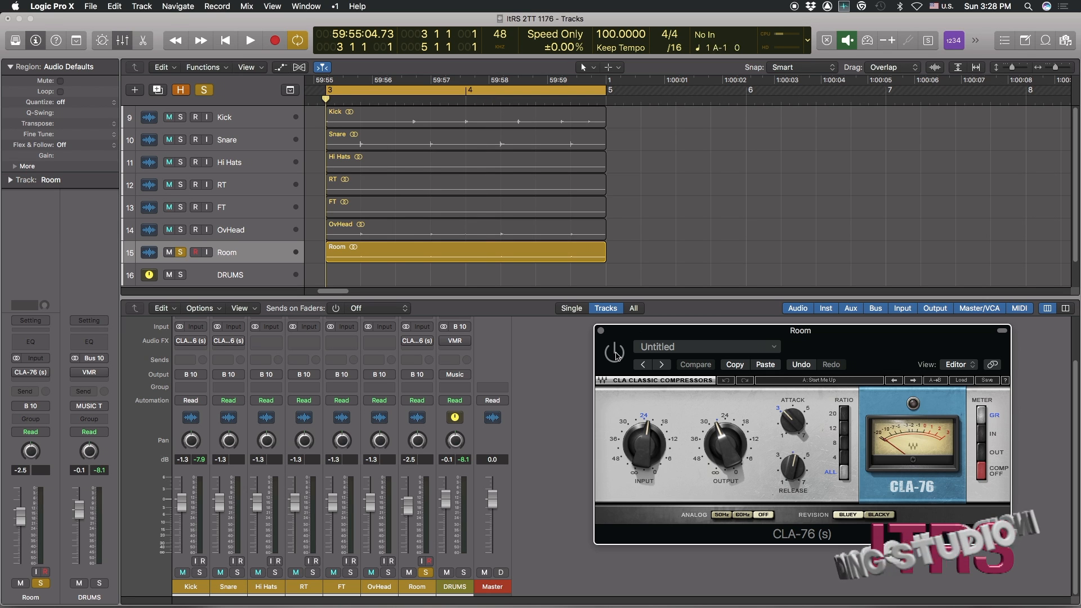
pyautogui.press('space')
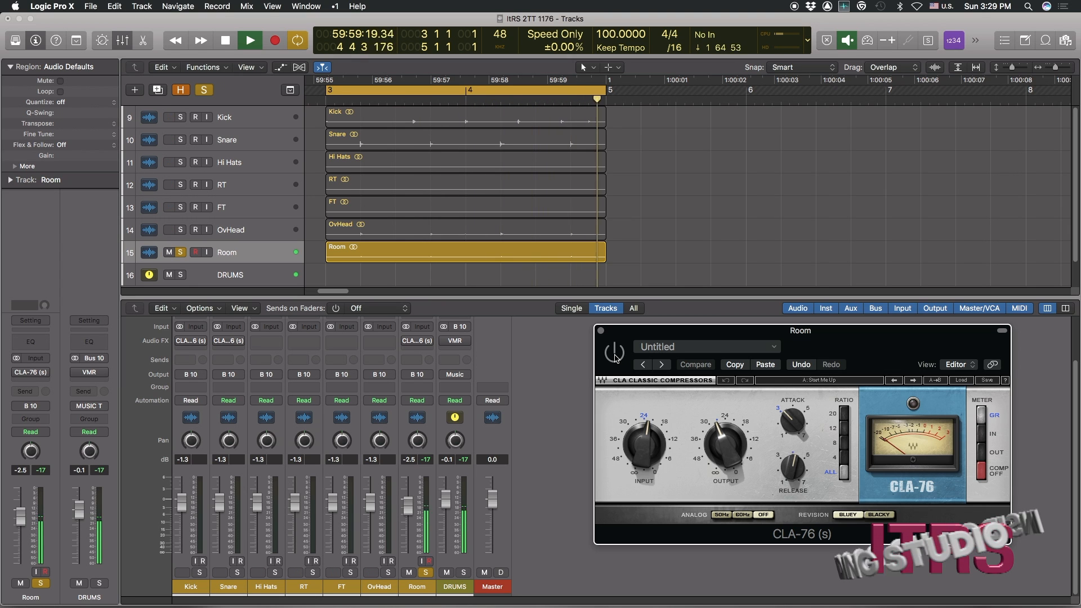
pyautogui.press('space')
# Engage the Room track's CLA-76 compressor and replay the soloed track from the start to hear the compression
pyautogui.click(615, 354)
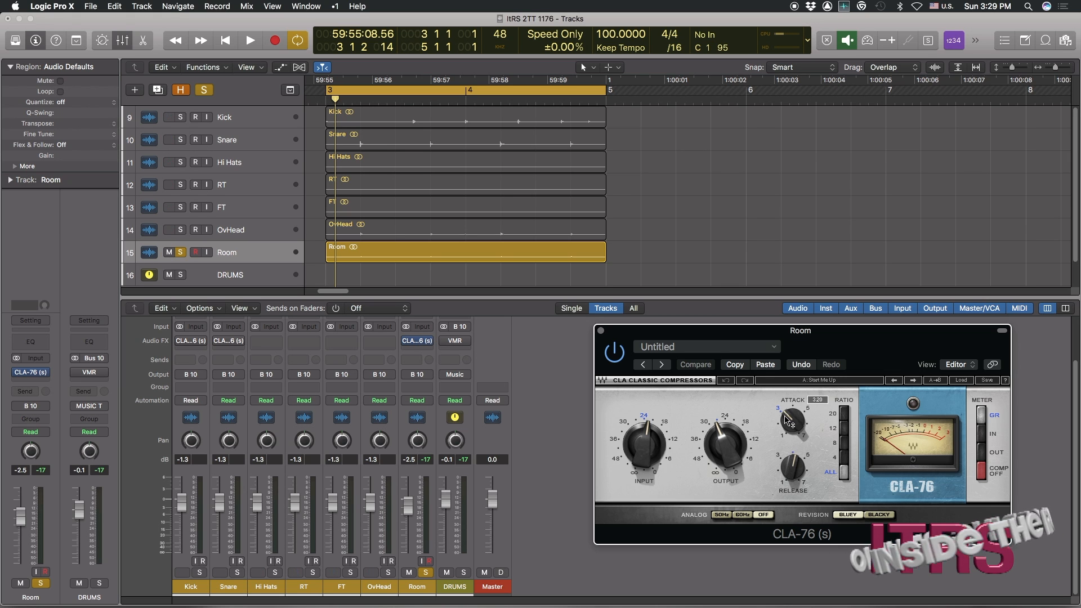
pyautogui.press('Return')
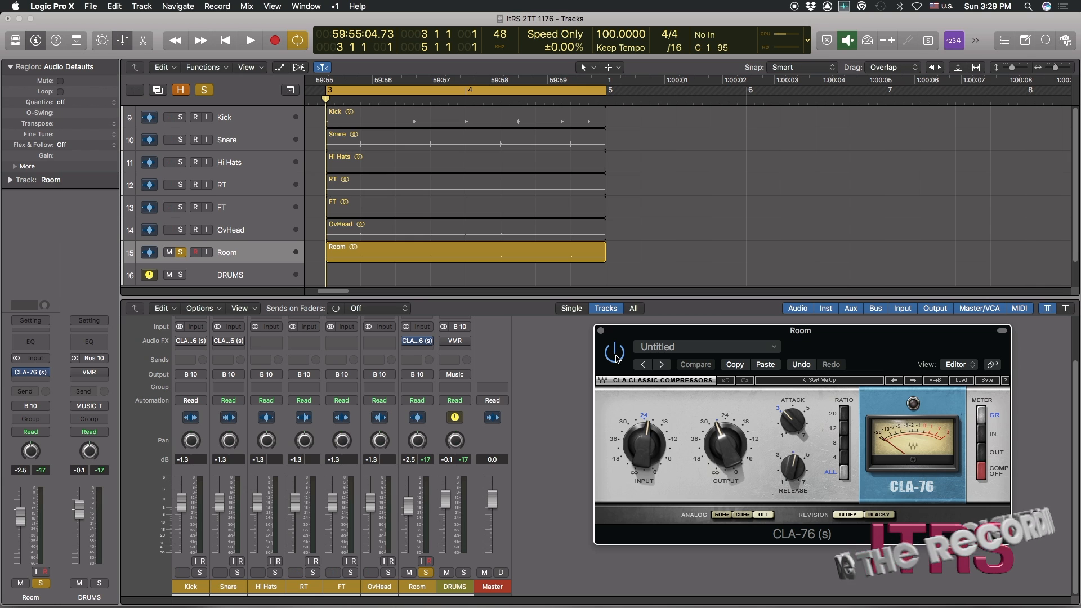
pyautogui.press('space')
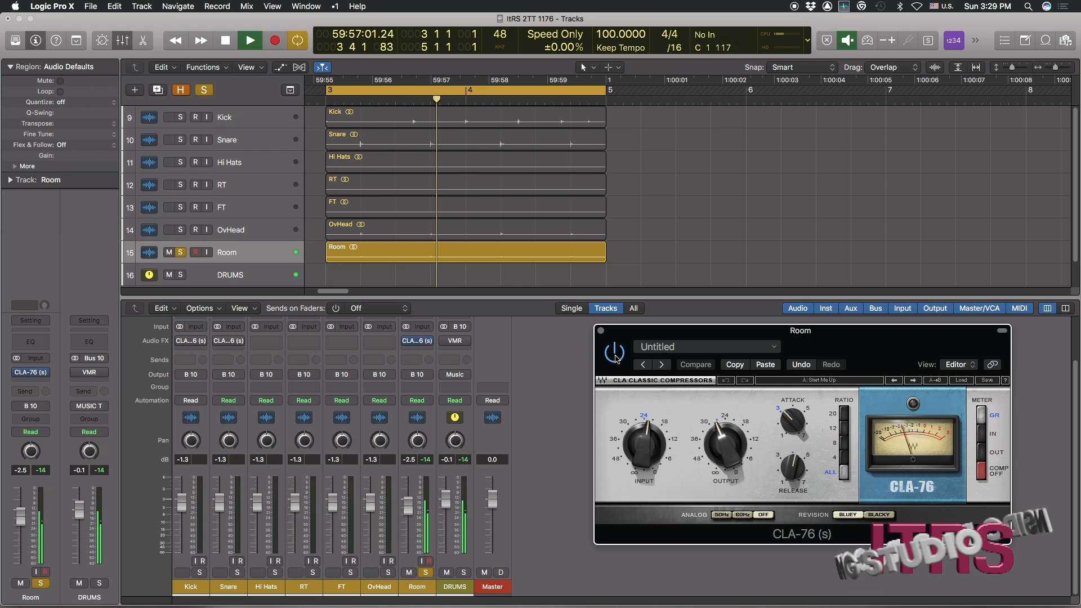
pyautogui.press('space')
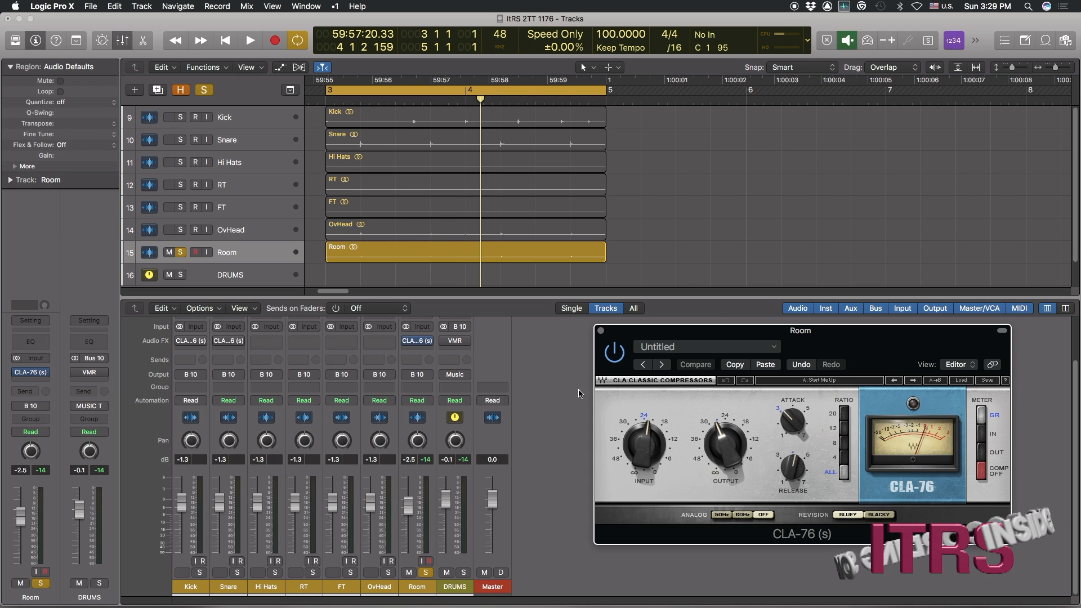
# Unsolo the Room track and select the Room, Snare and Kick channel strips together, with their CLA-76 compressors bypassed
pyautogui.click(426, 573)
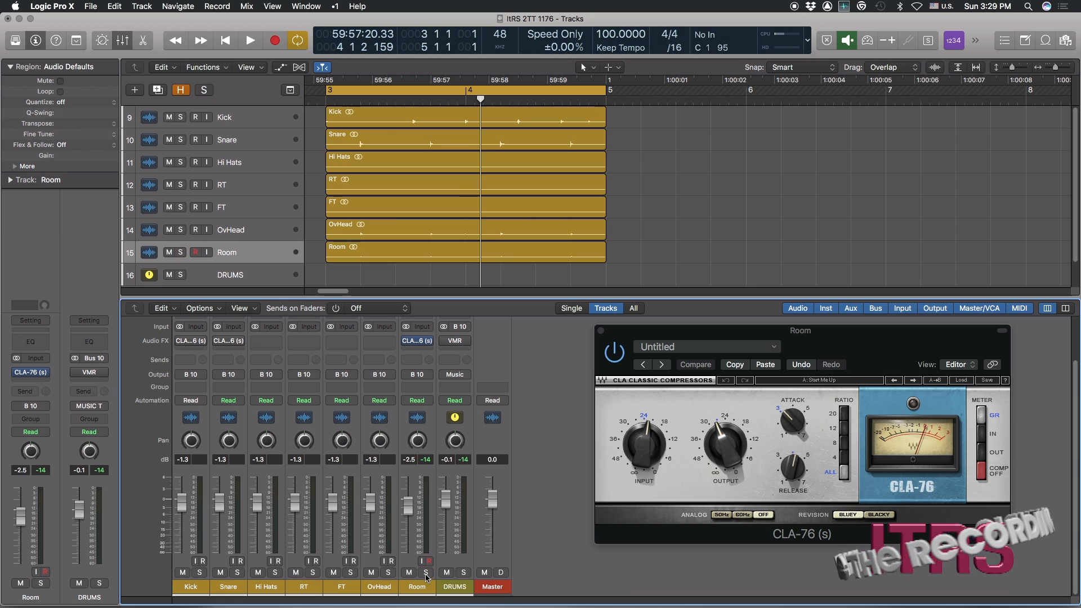
pyautogui.click(417, 589)
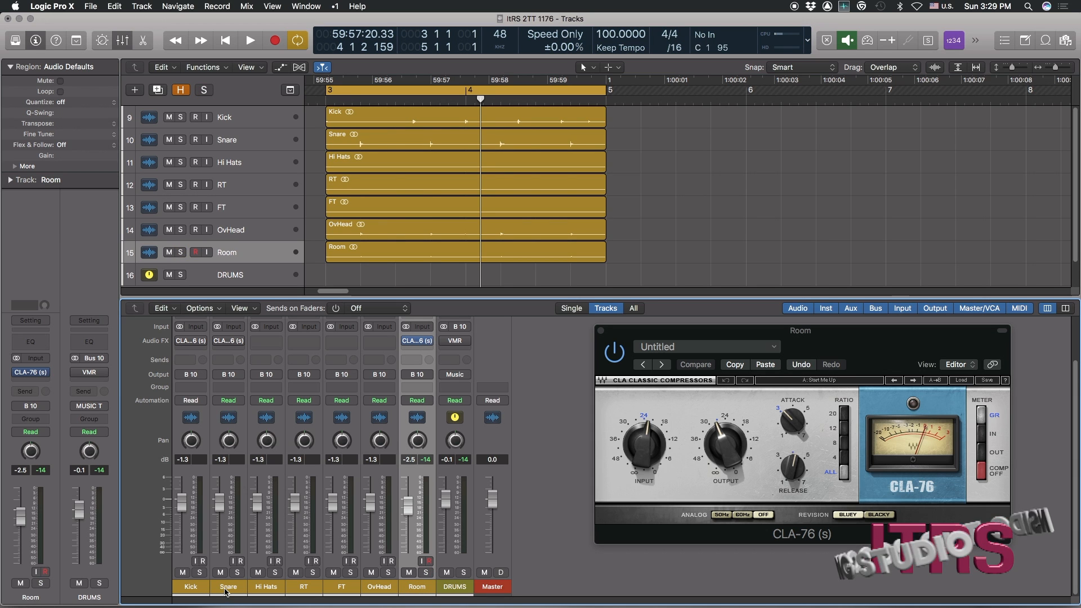
pyautogui.click(226, 589)
pyautogui.click(192, 589)
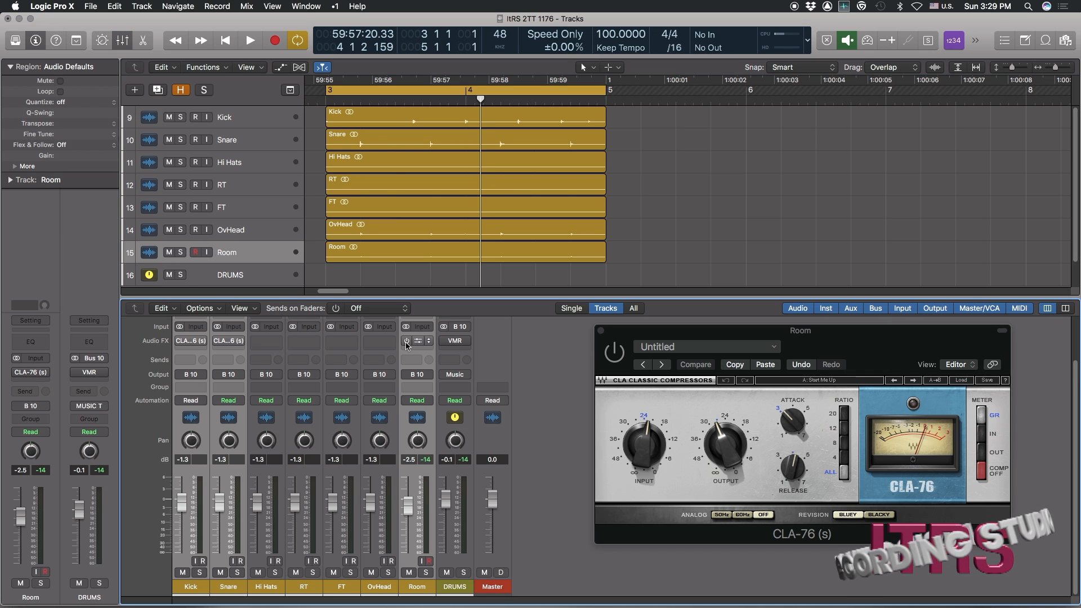
# Play the full drum mix from the start with the Kick, Snare and Room compressors bypassed
pyautogui.press('space')
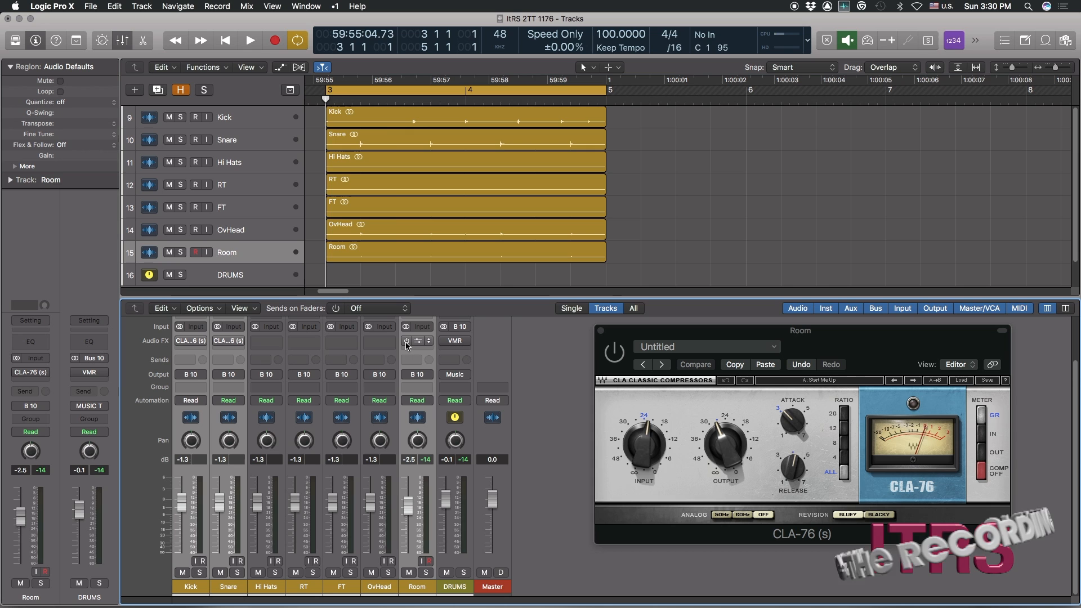
pyautogui.press('space')
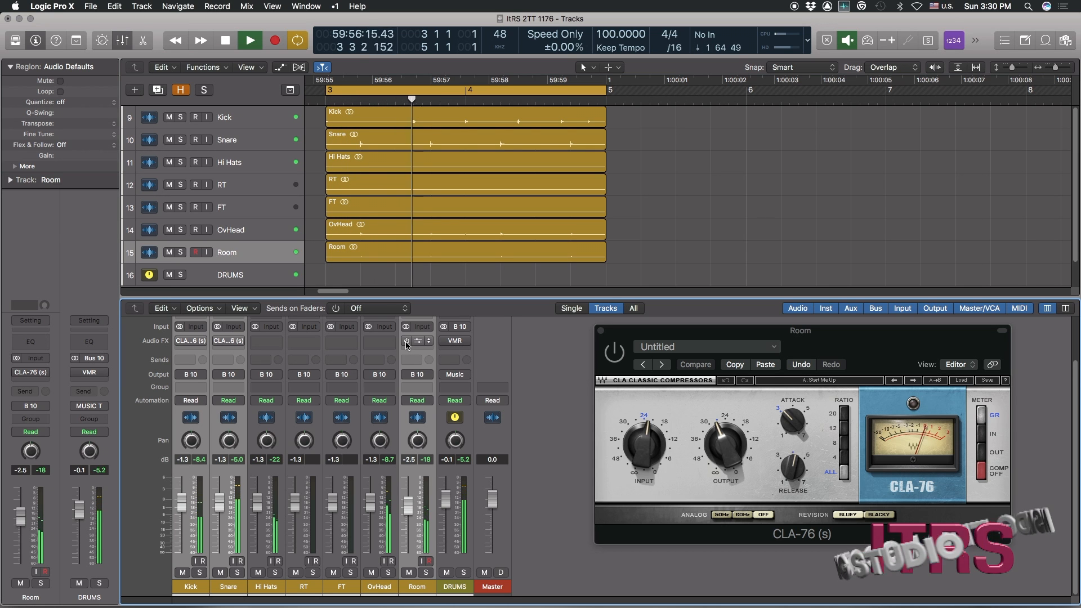